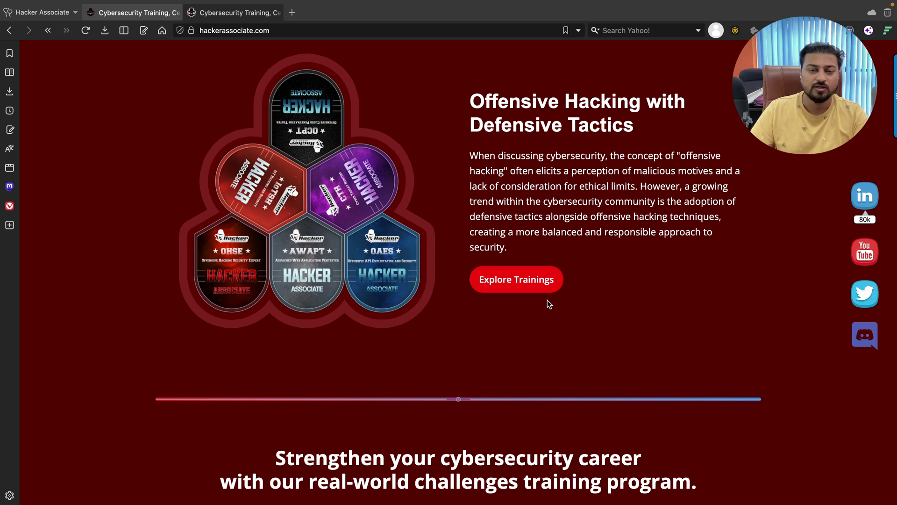
- Hide the browser with Cmd+H so the macOS desktop is showing
{"action": "key", "text": "super+h"}
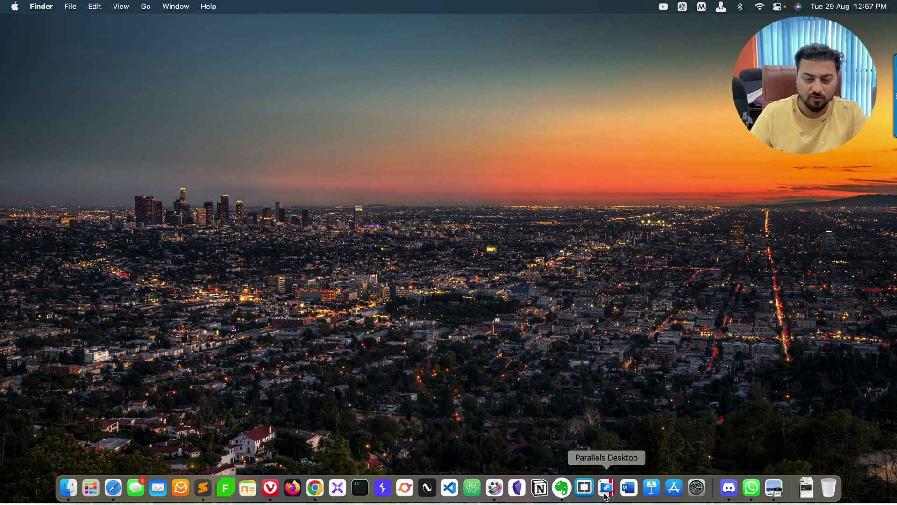
- Bring up Parallels Control Center from the Dock and reposition its window
{"action": "left_click", "coordinate": [606, 489]}
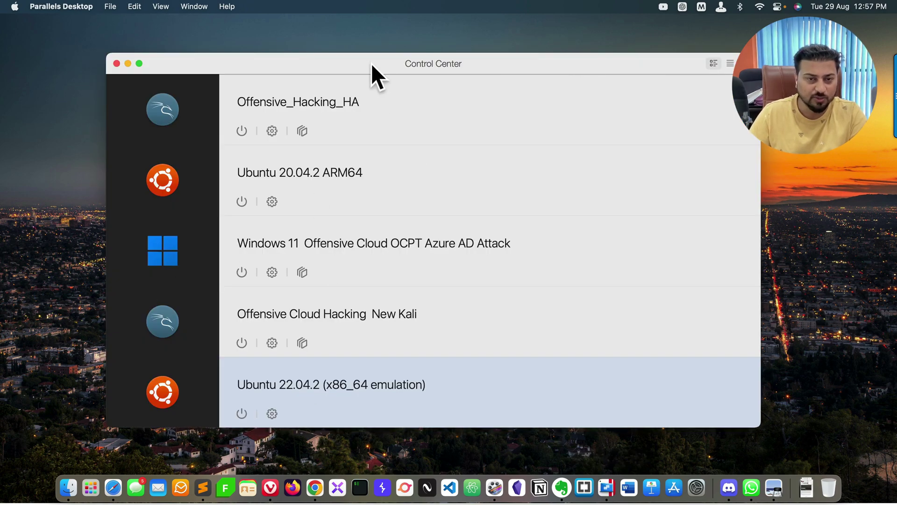
{"action": "left_click_drag", "start_coordinate": [372, 65], "coordinate": [361, 48]}
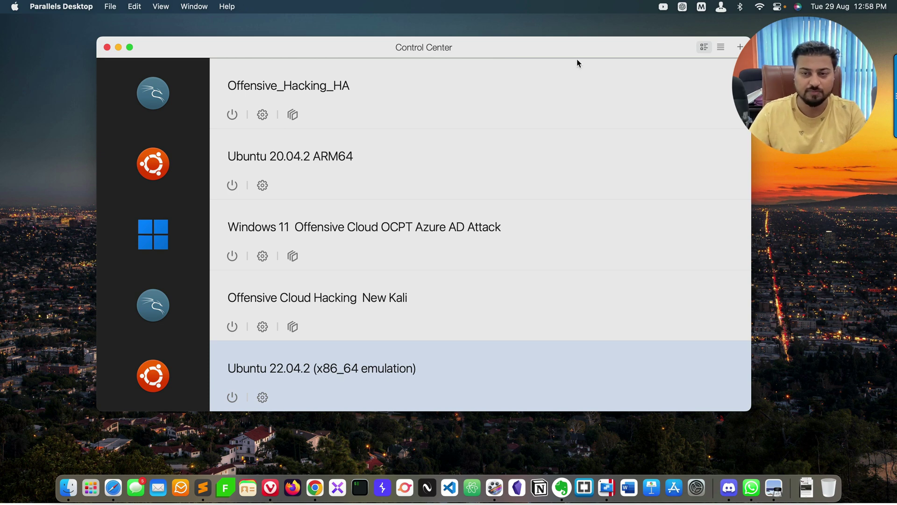
{"action": "left_click", "coordinate": [739, 47]}
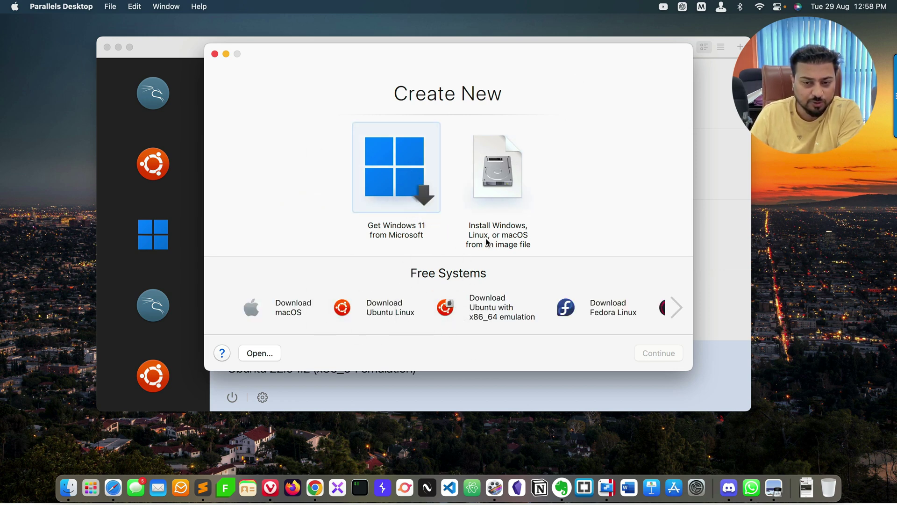
{"action": "scroll", "coordinate": [476, 315], "scroll_direction": "right", "scroll_amount": 2}
{"action": "scroll", "coordinate": [476, 314], "scroll_direction": "right", "scroll_amount": 1}
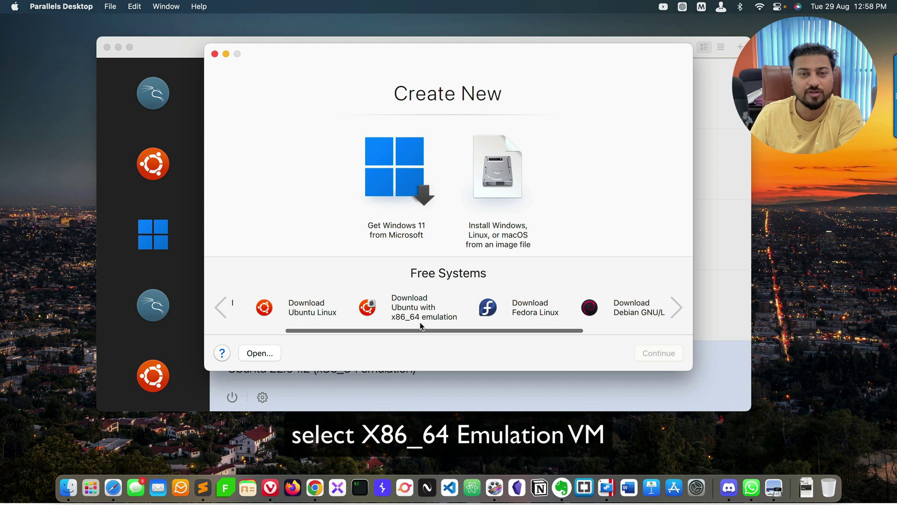
{"action": "left_click", "coordinate": [414, 306]}
{"action": "left_click", "coordinate": [662, 353]}
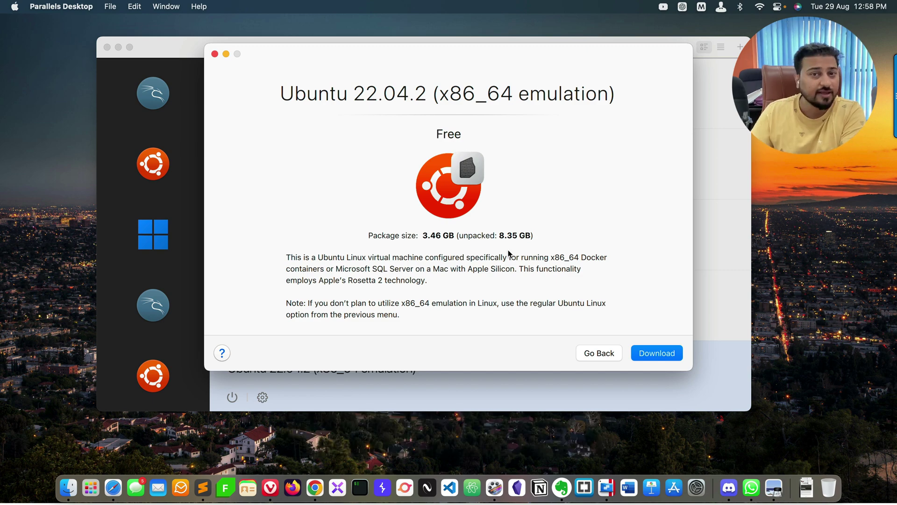
{"action": "left_click", "coordinate": [215, 55]}
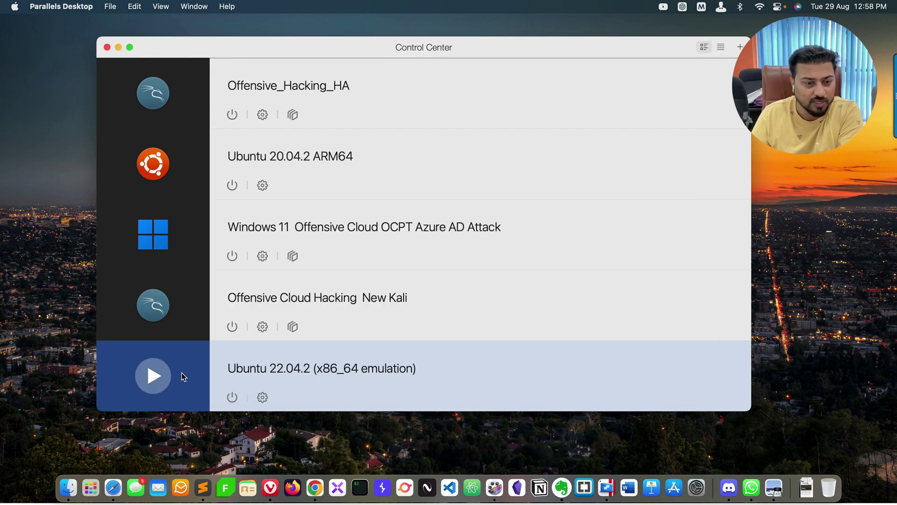
- Start the Ubuntu 22.04.2 (x86_64 emulation) VM and check the Mac's earbuds sound output options
{"action": "left_click", "coordinate": [152, 377]}
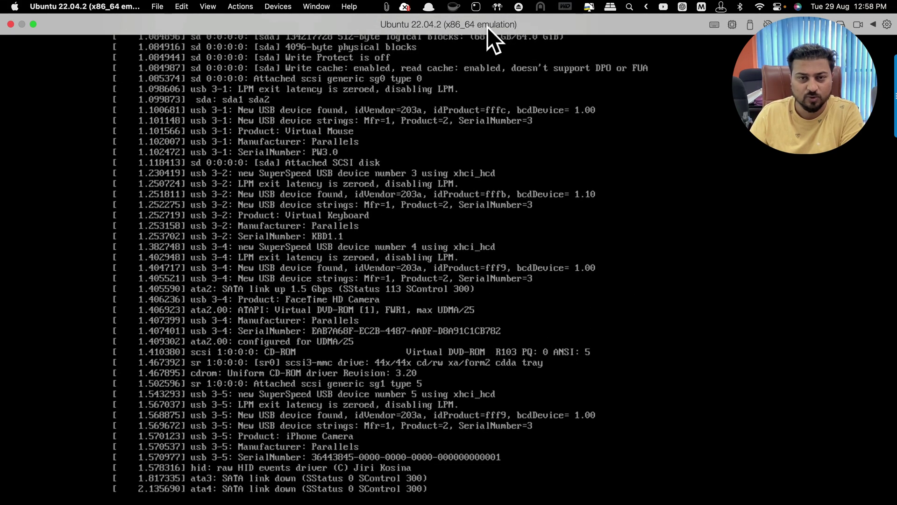
{"action": "left_click", "coordinate": [497, 6]}
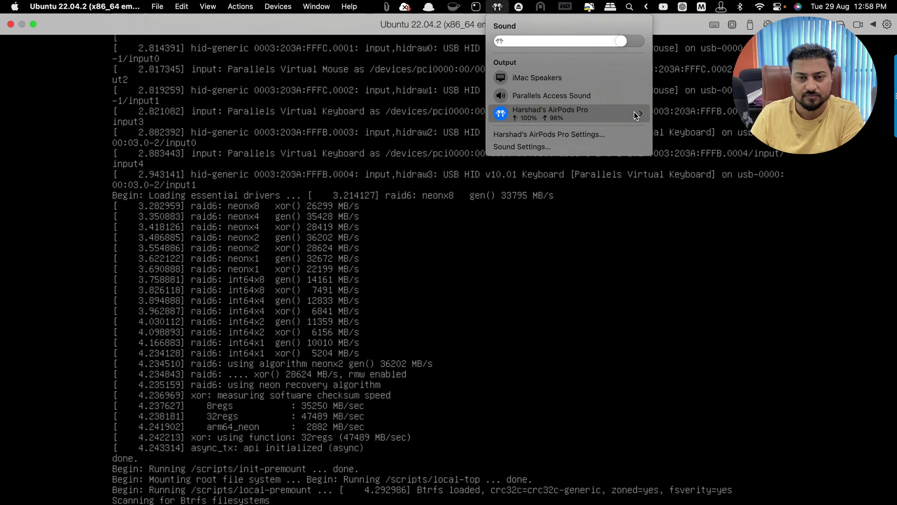
{"action": "left_click", "coordinate": [640, 115]}
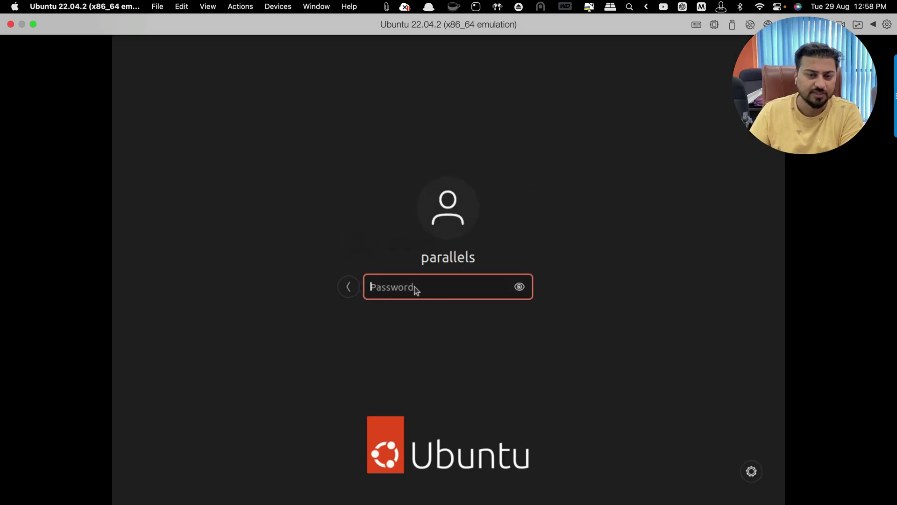
{"action": "type", "text": "•••••••"}
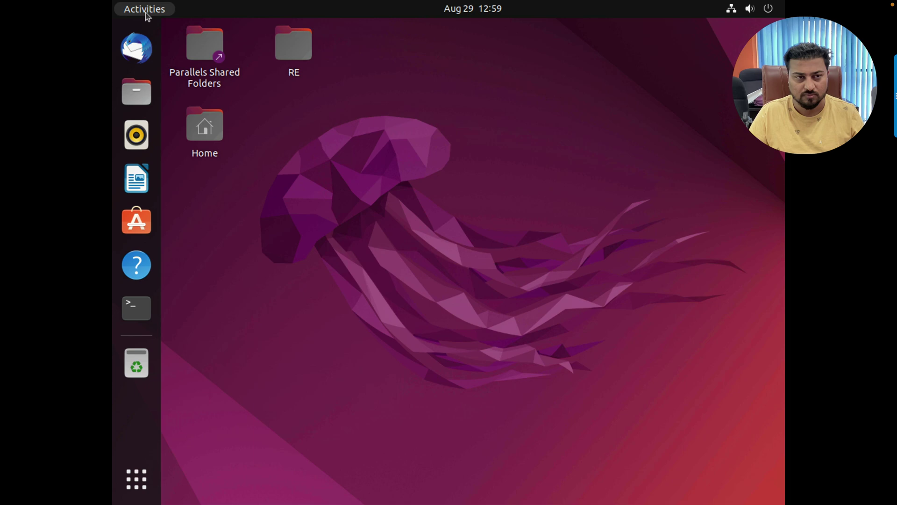
- Run sudo apt update in a maximized Terminal, authenticating with the administrator password
{"action": "left_click", "coordinate": [136, 306]}
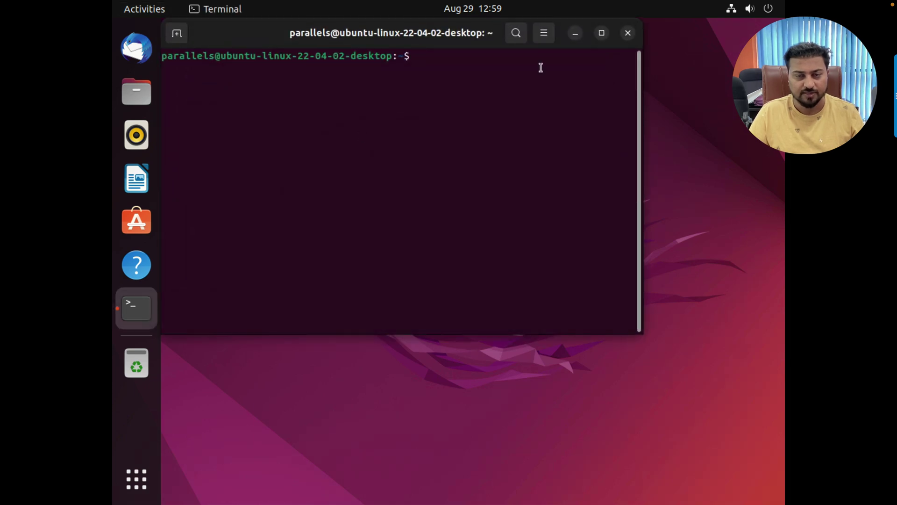
{"action": "left_click", "coordinate": [601, 34]}
{"action": "type", "text": "s"}
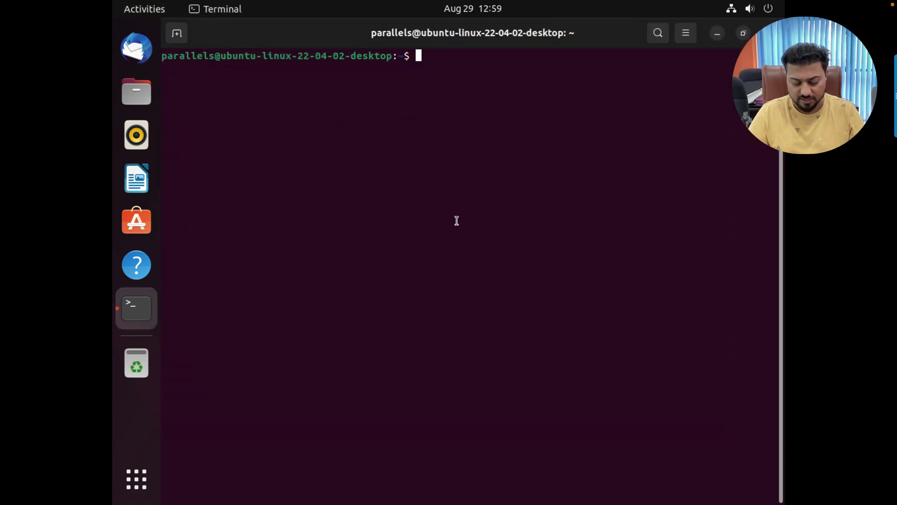
{"action": "type", "text": "udo apt u"}
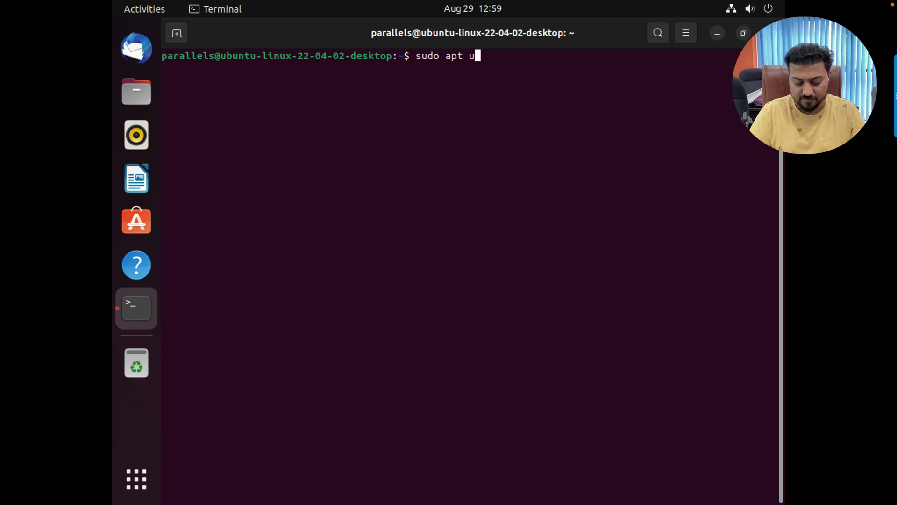
{"action": "type", "text": "pdate"}
{"action": "key", "text": "Return"}
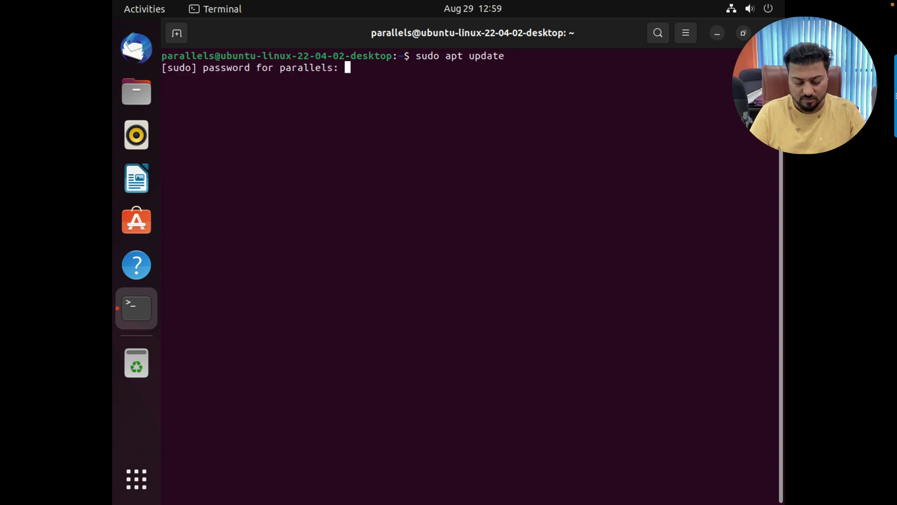
{"action": "key", "text": "Return"}
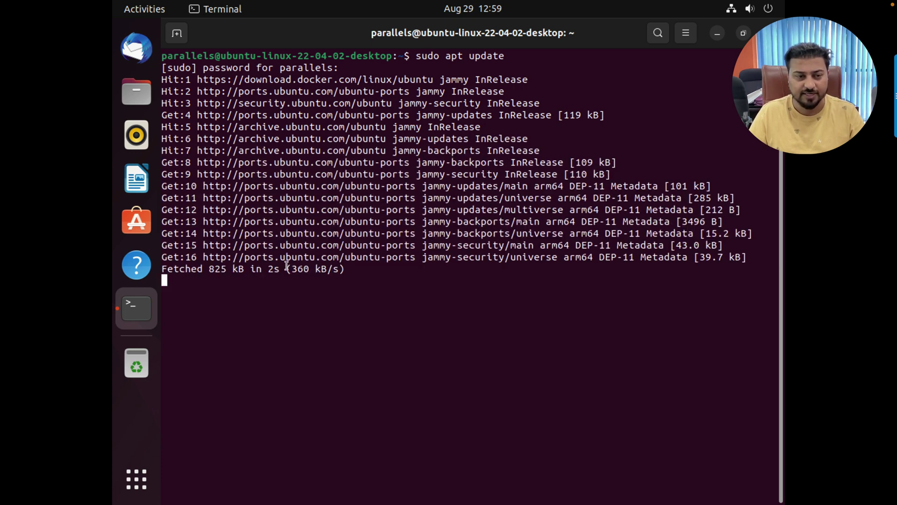
- Close the Terminal despite the running process, then look inside the desktop RE folder and close it
{"action": "left_click", "coordinate": [769, 33]}
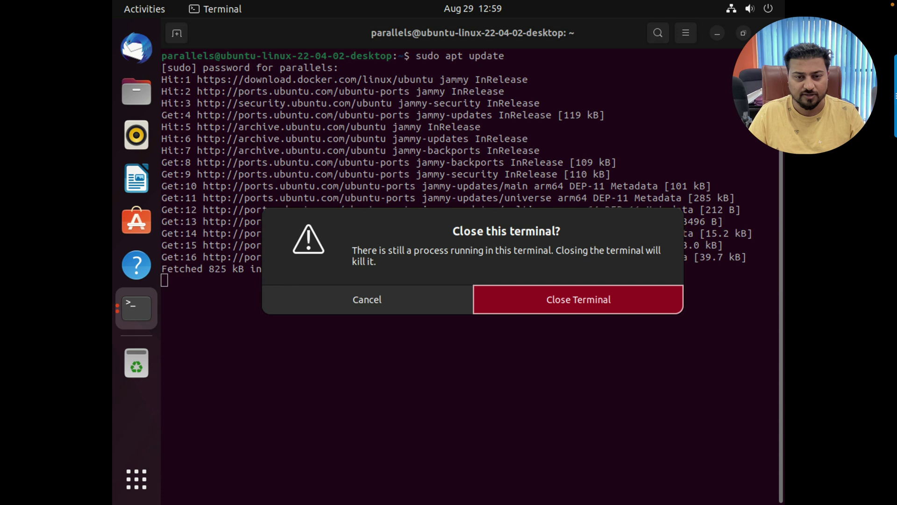
{"action": "left_click", "coordinate": [378, 305]}
{"action": "left_click", "coordinate": [717, 32]}
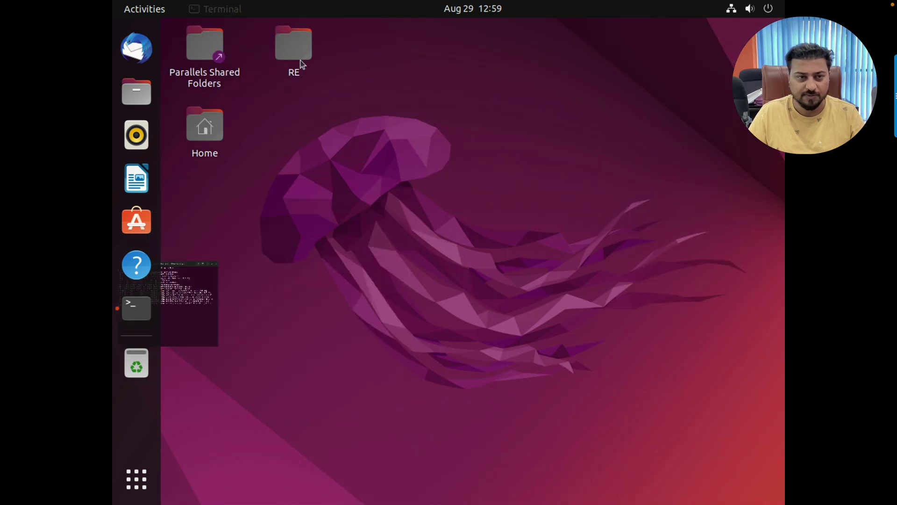
{"action": "double_click", "coordinate": [291, 46]}
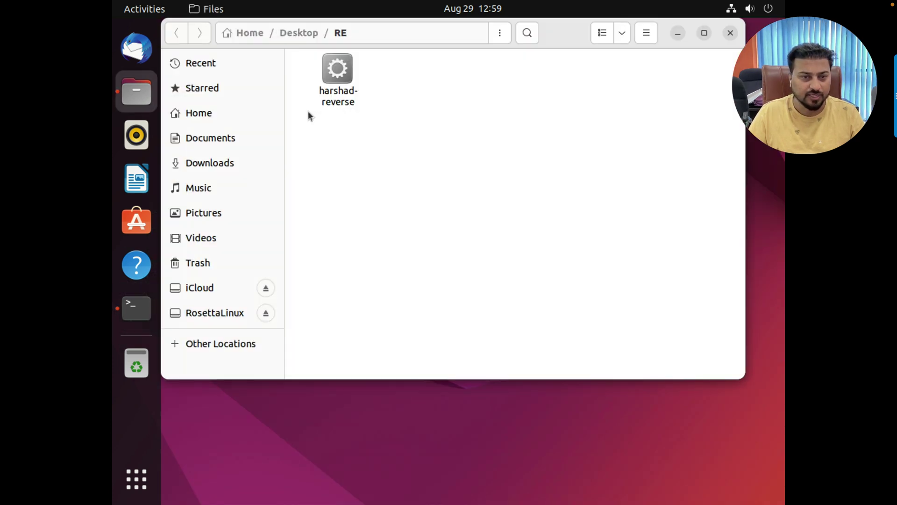
{"action": "left_click", "coordinate": [730, 33]}
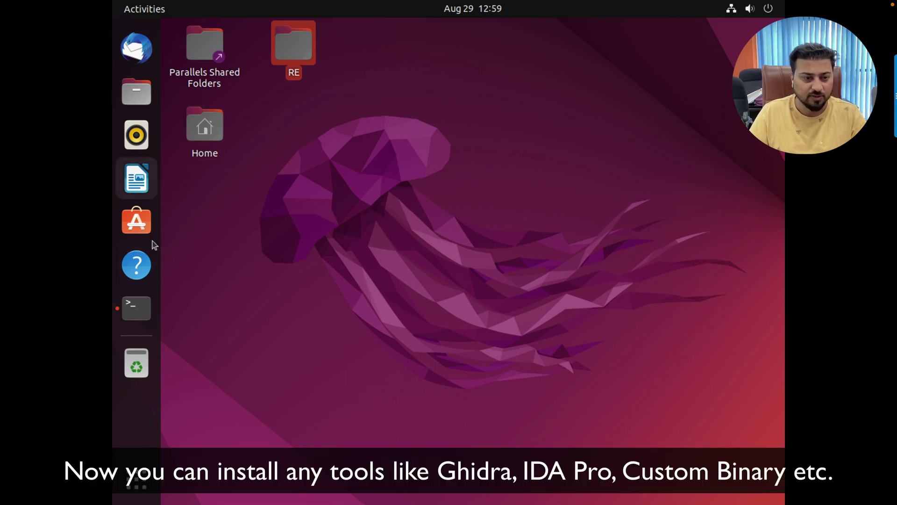
- Check the applications overview, then run sudo apt install firefox in the Terminal
{"action": "left_click", "coordinate": [136, 486]}
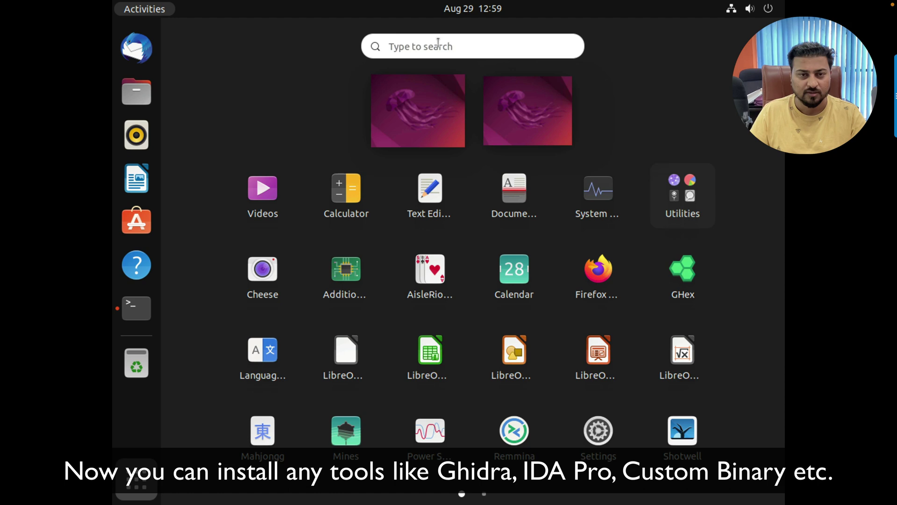
{"action": "left_click", "coordinate": [438, 44]}
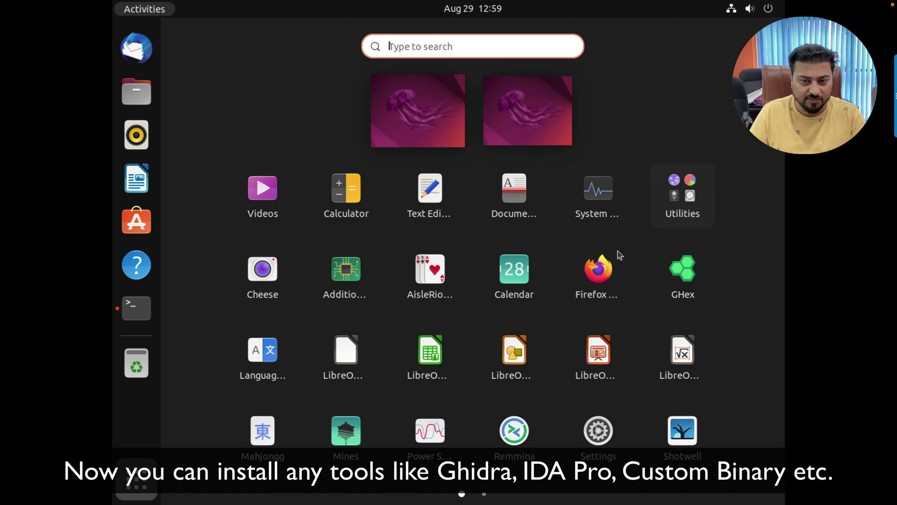
{"action": "left_click", "coordinate": [137, 309]}
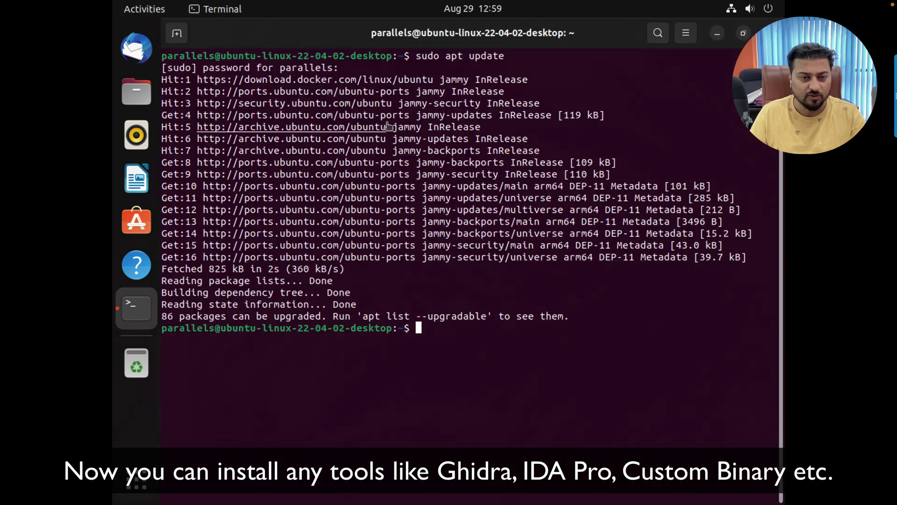
{"action": "type", "text": "sudo ap"}
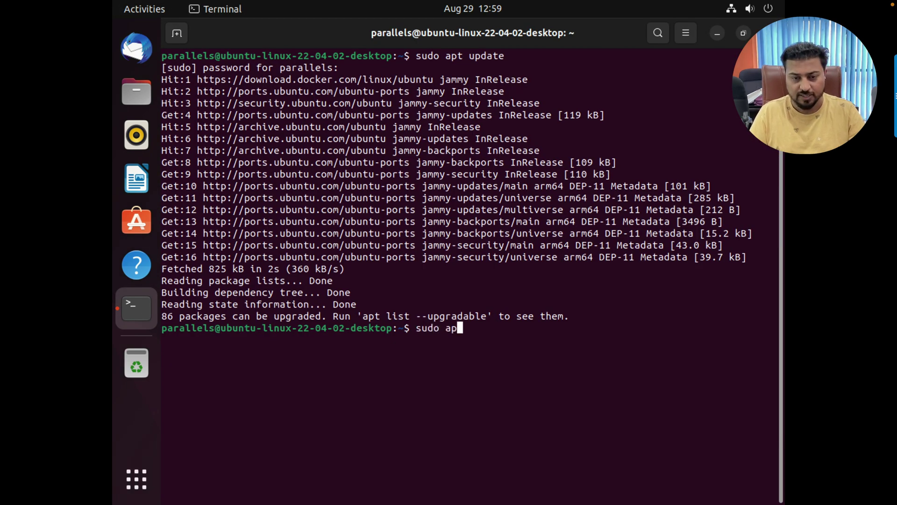
{"action": "type", "text": "t install firefox"}
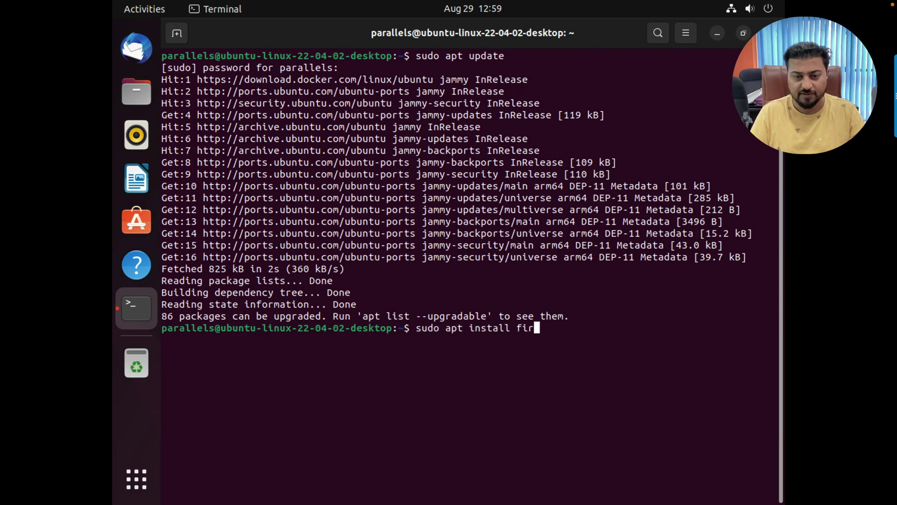
{"action": "key", "text": "Return"}
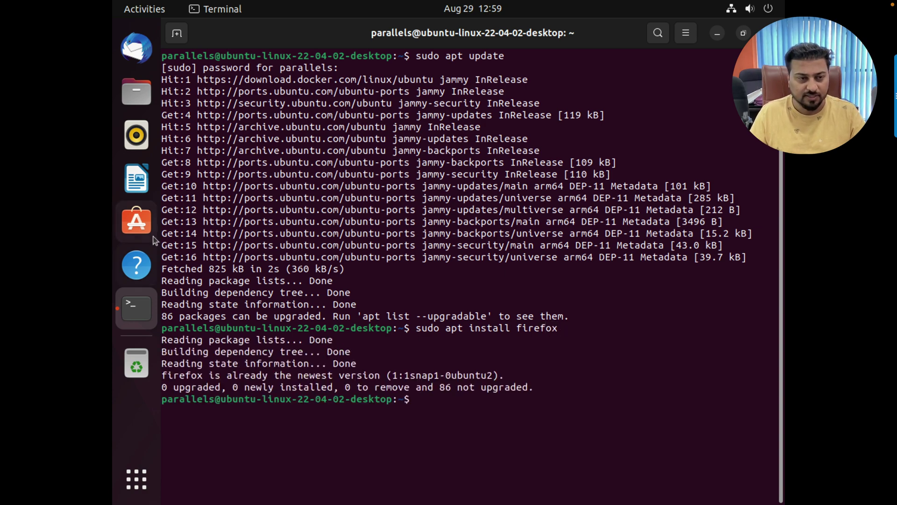
- Find Firefox in the Activities search and add it to the favourite apps
{"action": "left_click", "coordinate": [136, 479]}
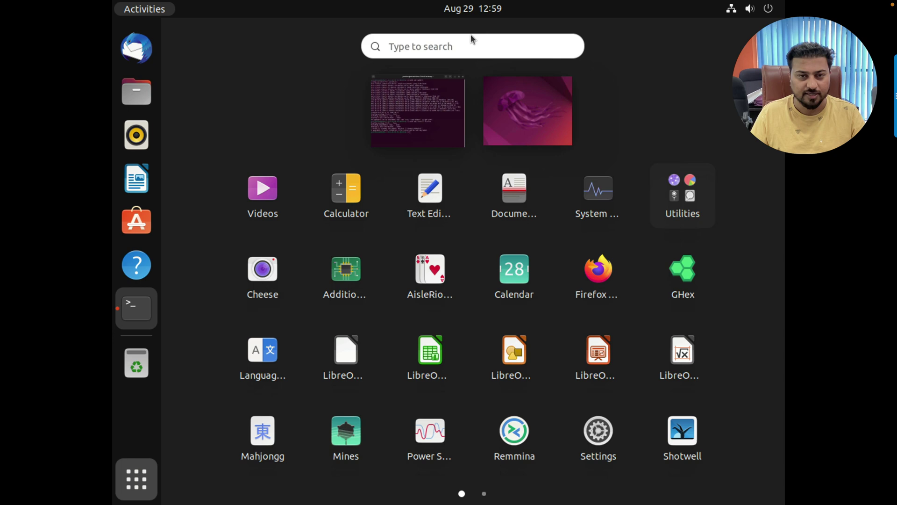
{"action": "type", "text": "fire"}
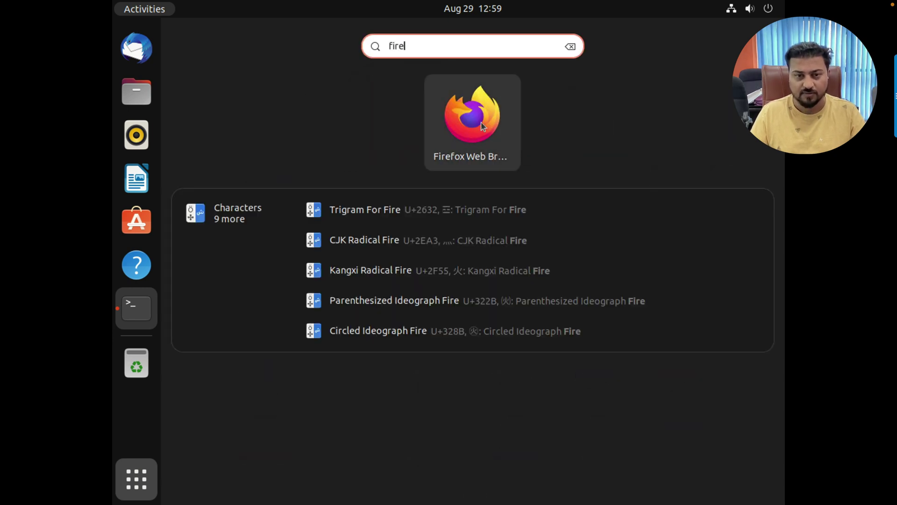
{"action": "right_click", "coordinate": [482, 126]}
{"action": "left_click", "coordinate": [575, 160]}
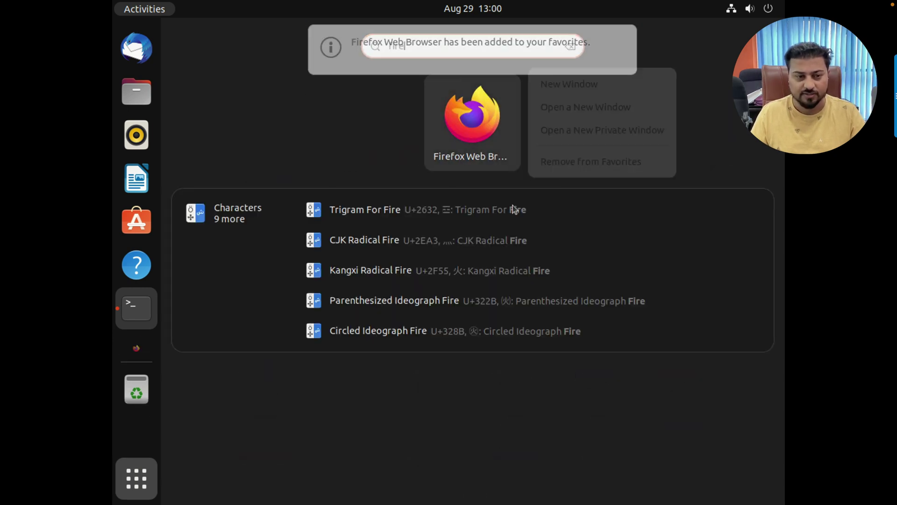
{"action": "key", "text": "Escape"}
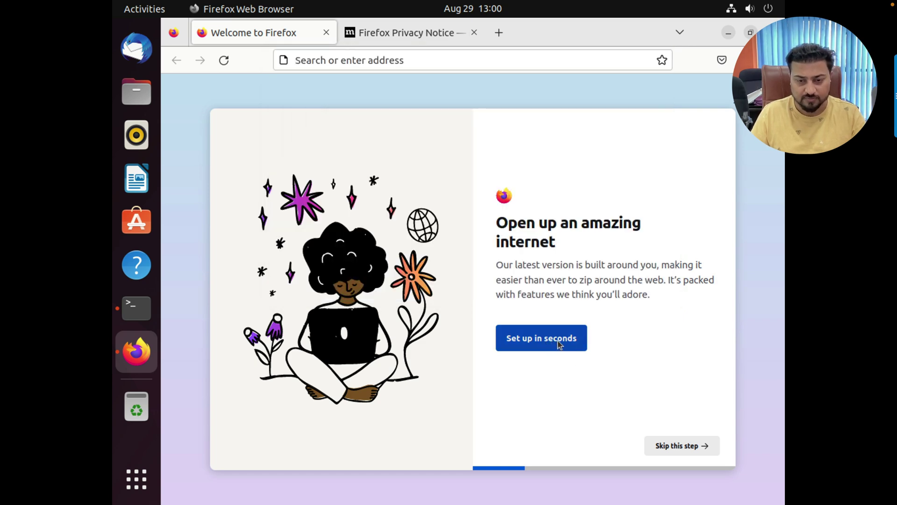
- Finish Firefox onboarding, cancelling the empty import and skipping import and phone sync
{"action": "left_click", "coordinate": [676, 444]}
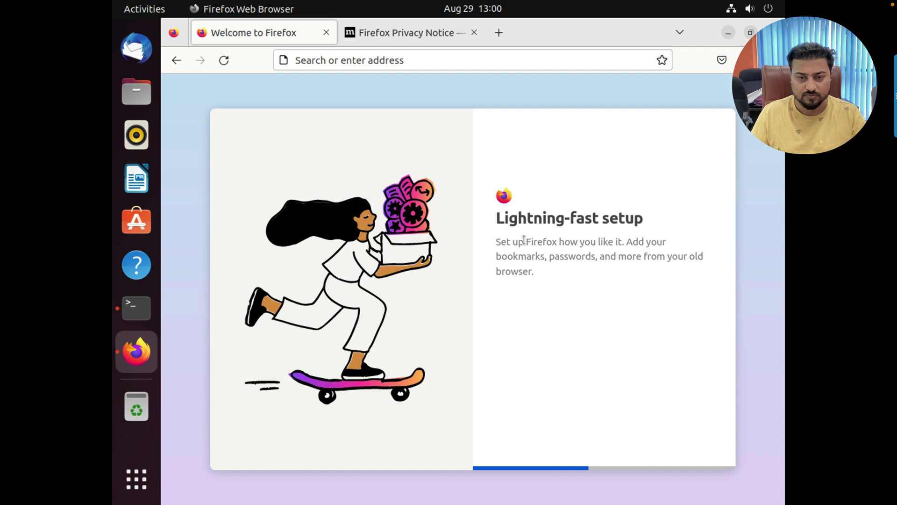
{"action": "left_click", "coordinate": [580, 322]}
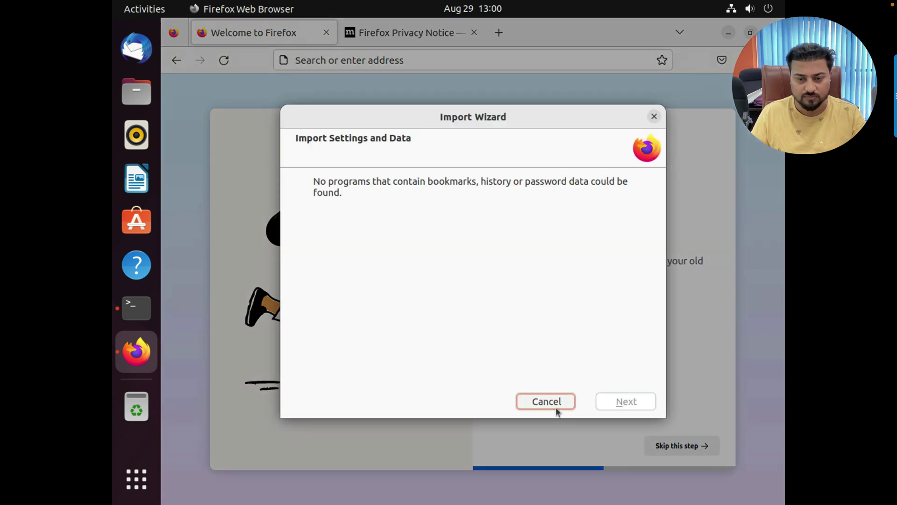
{"action": "left_click", "coordinate": [553, 404]}
{"action": "left_click", "coordinate": [700, 443]}
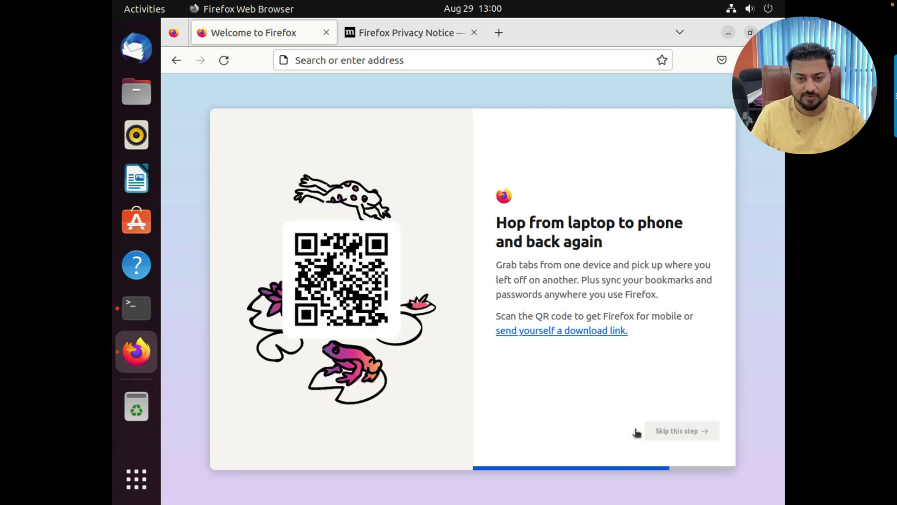
{"action": "left_click", "coordinate": [689, 449]}
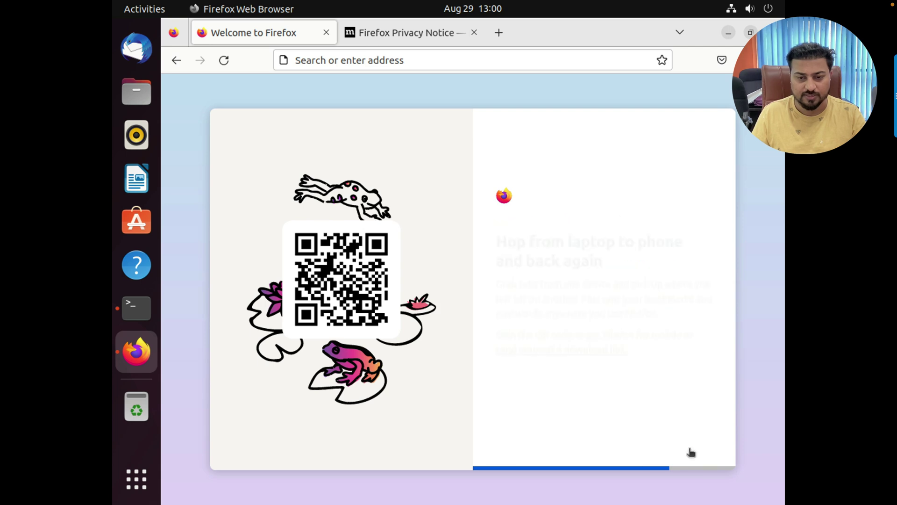
{"action": "left_click", "coordinate": [543, 355]}
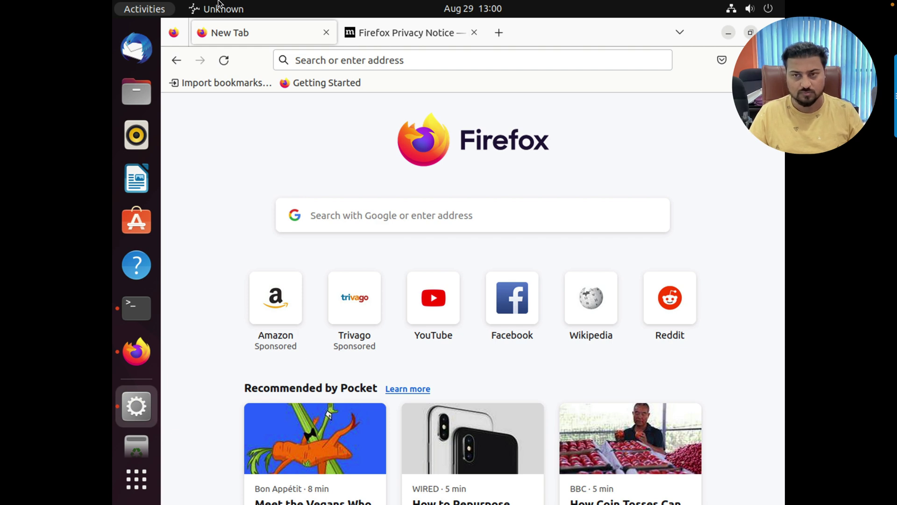
- Search google.com for 'ghidra download', open ghidra-sre.org, and dismiss an accidental emoji picker
{"action": "left_click", "coordinate": [369, 62]}
{"action": "type", "text": "googl"}
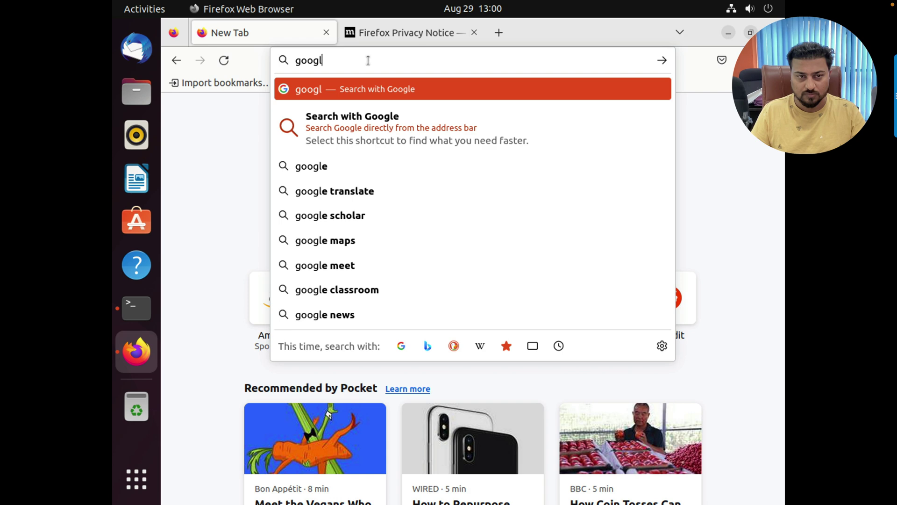
{"action": "type", "text": "e.com"}
{"action": "key", "text": "Return"}
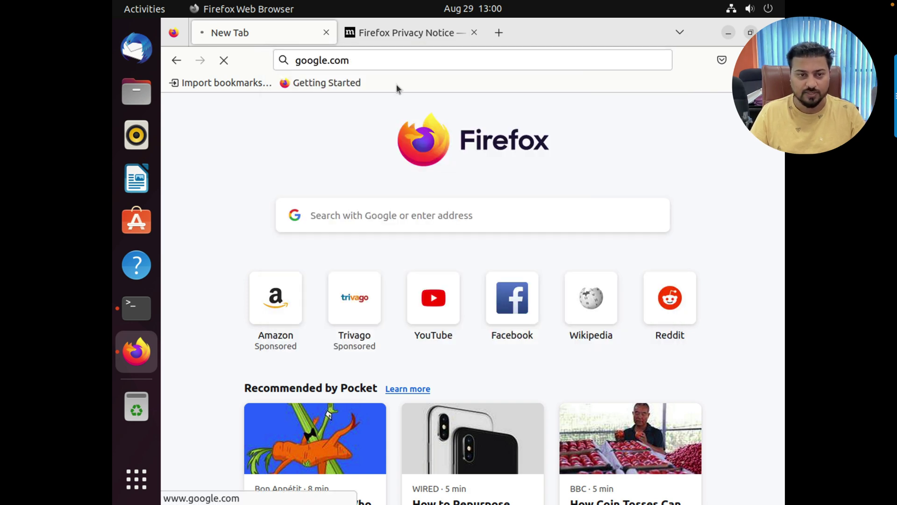
{"action": "type", "text": "g"}
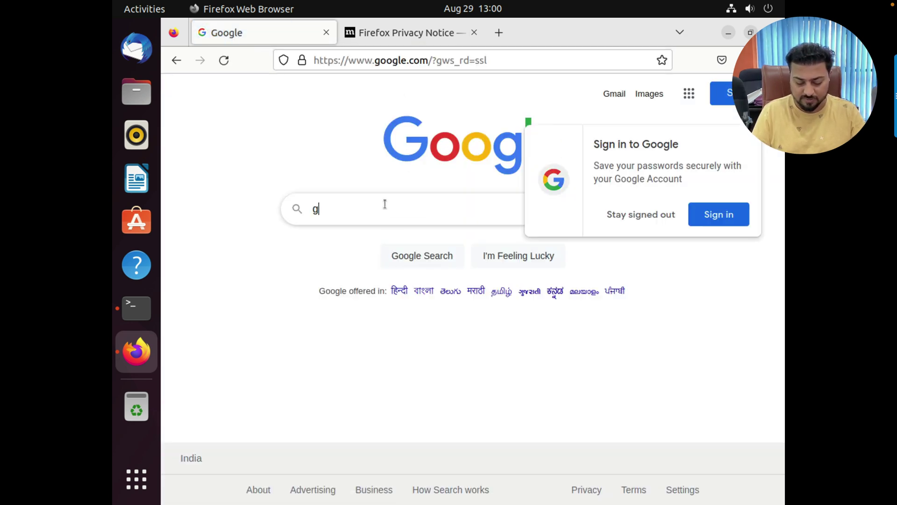
{"action": "type", "text": "hidra download"}
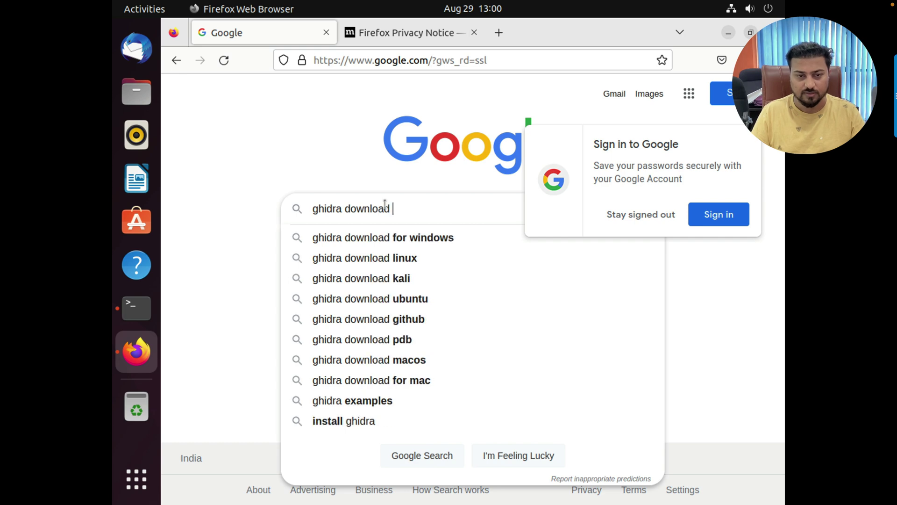
{"action": "key", "text": "Return"}
{"action": "left_click", "coordinate": [205, 240]}
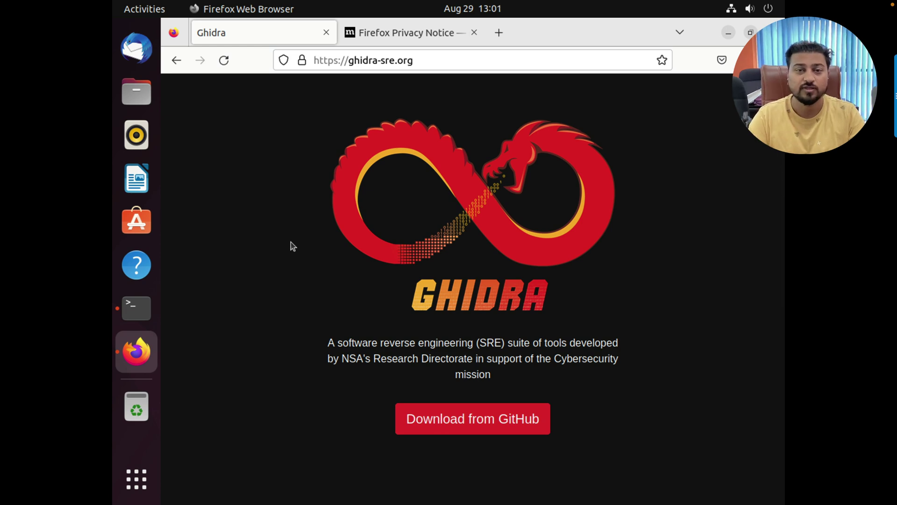
{"action": "key", "text": "ctrl+alt+e"}
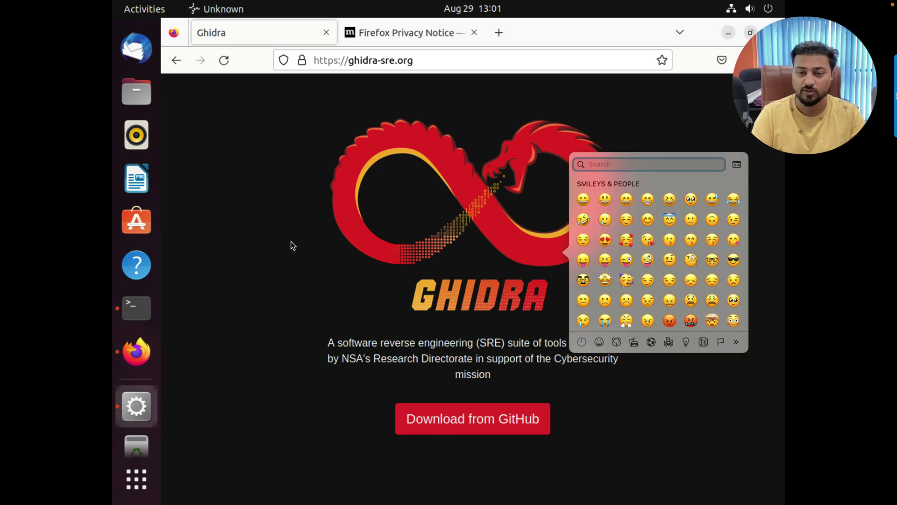
{"action": "left_click", "coordinate": [358, 222]}
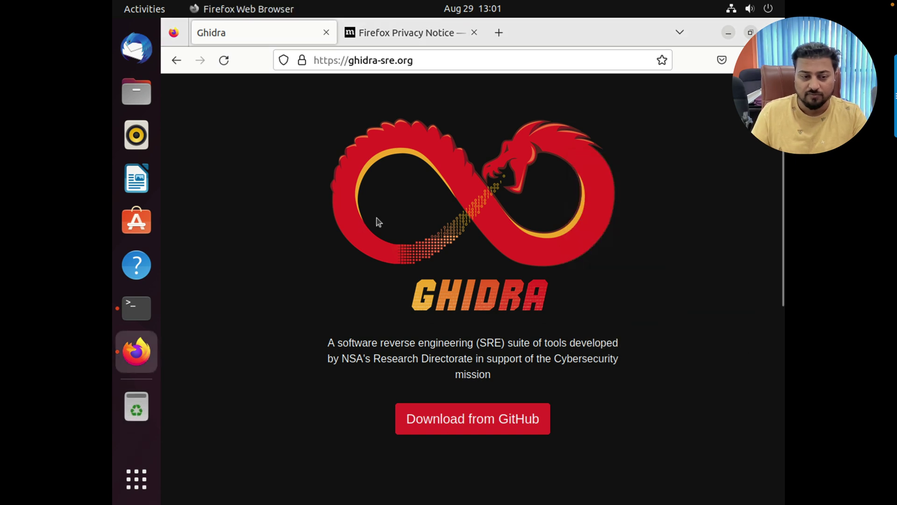